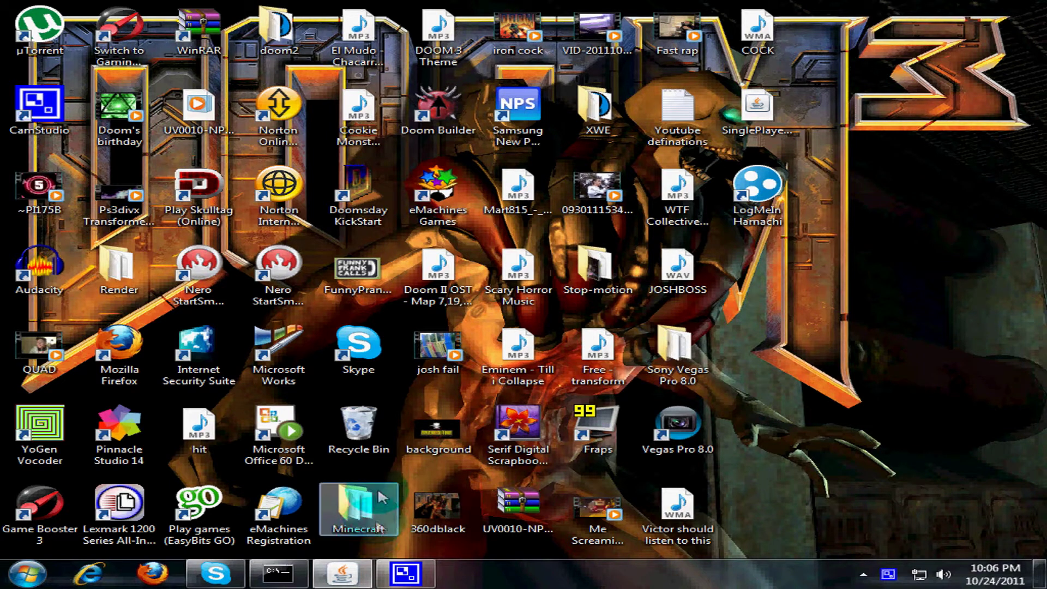
# Step: Bring up the Run dialog and open the %AppData% folder from it
pyautogui.click(3, 550)
pyautogui.click(25, 573)
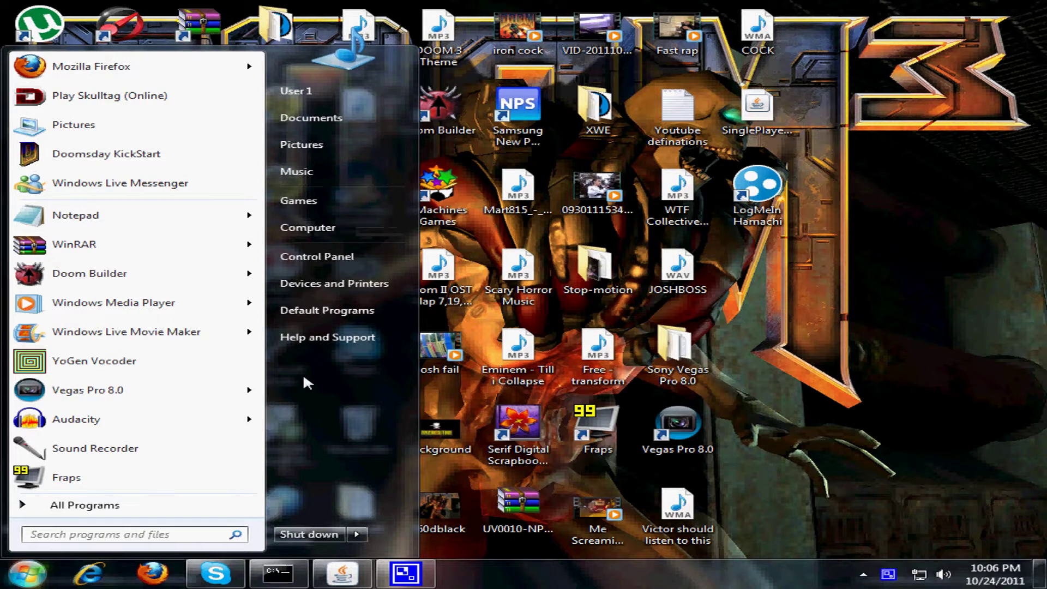
pyautogui.click(188, 534)
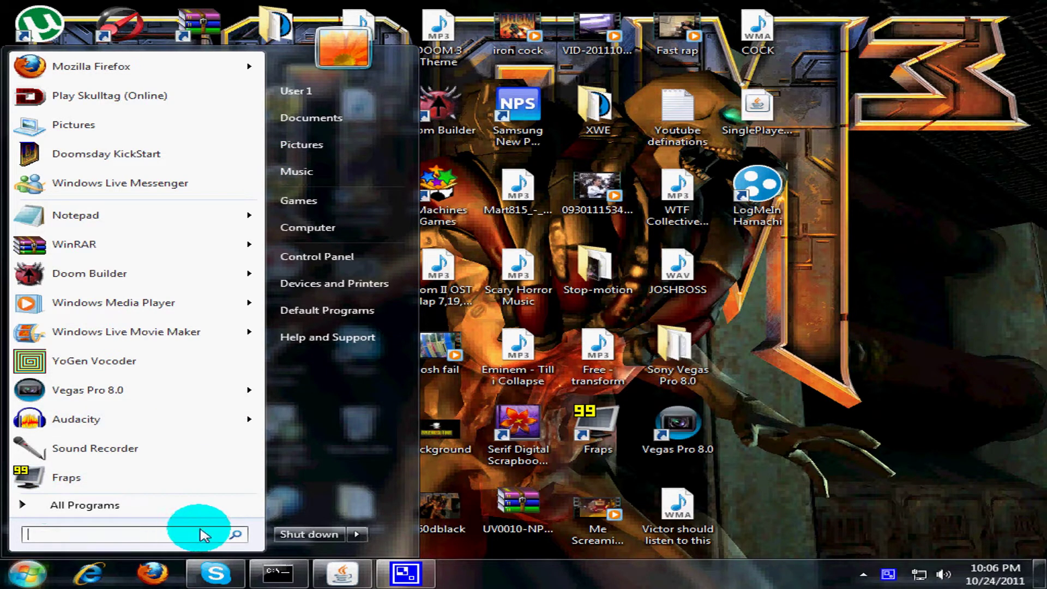
pyautogui.write('run')
pyautogui.press('Return')
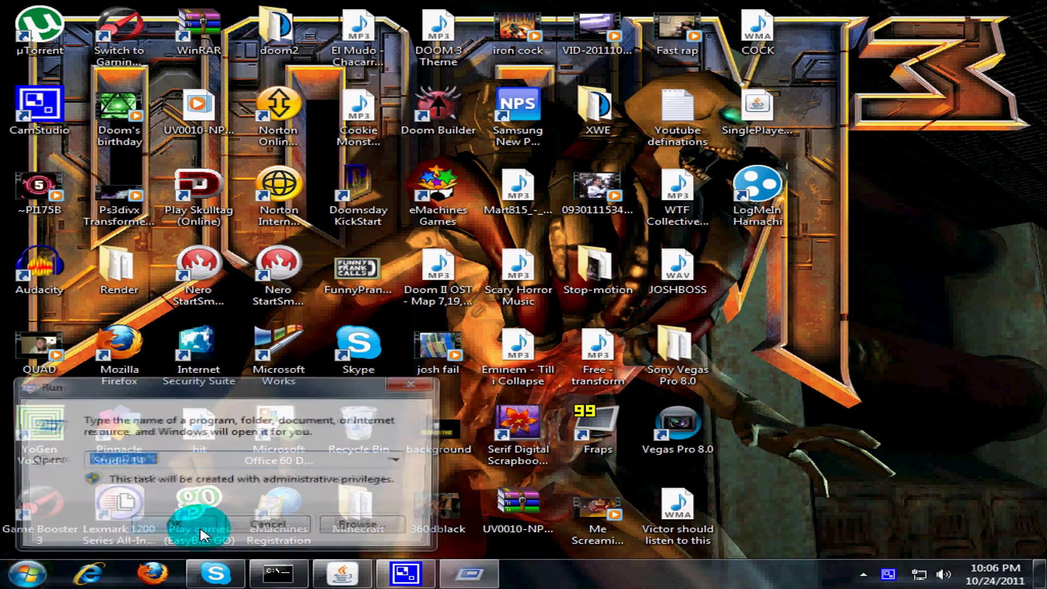
pyautogui.moveTo(98, 463); pyautogui.dragTo(145, 460)
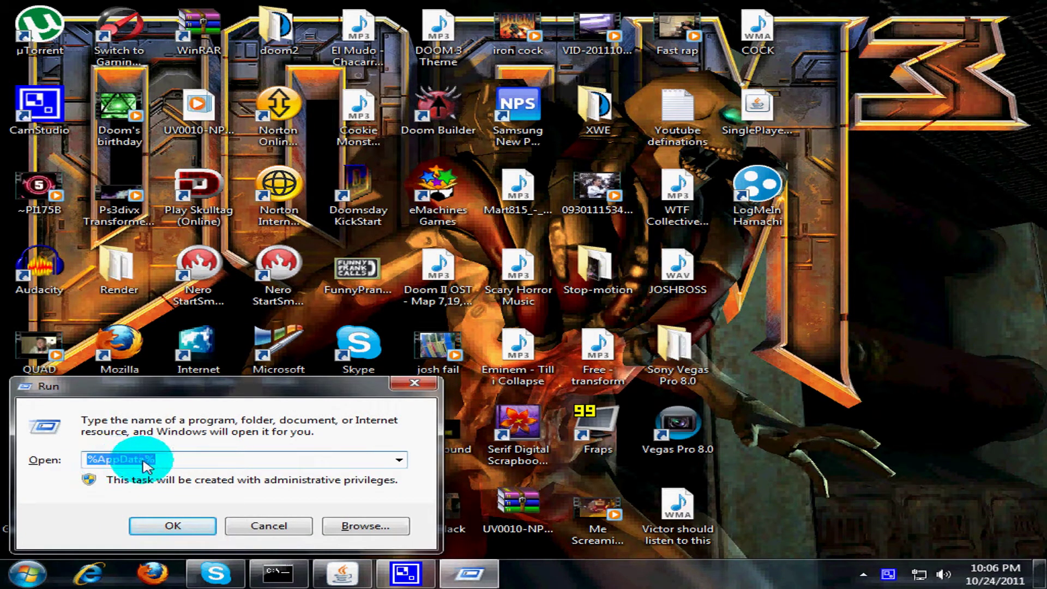
pyautogui.moveTo(146, 466); pyautogui.dragTo(373, 303)
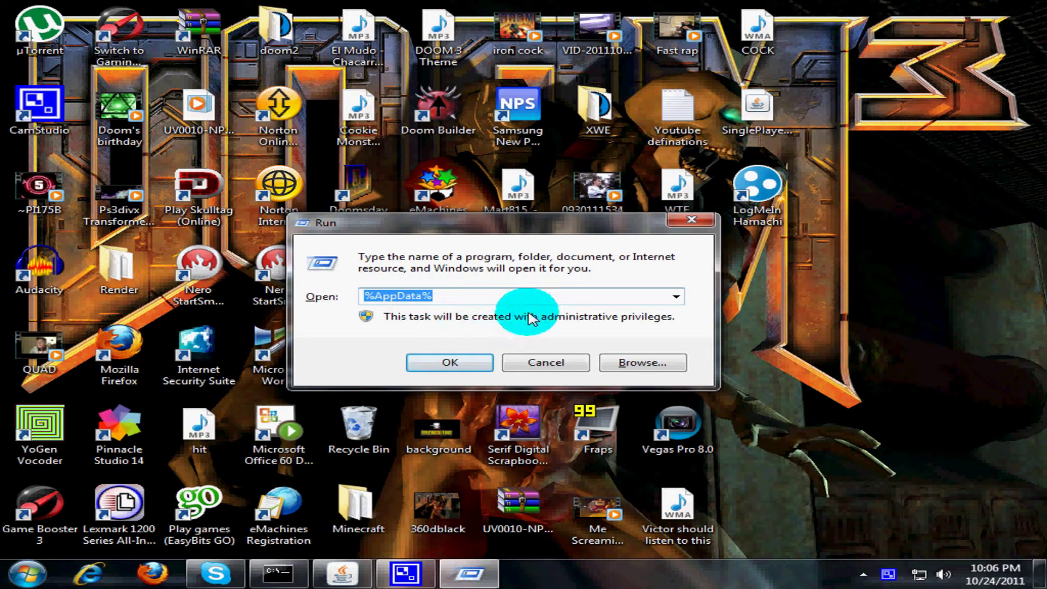
pyautogui.click(453, 363)
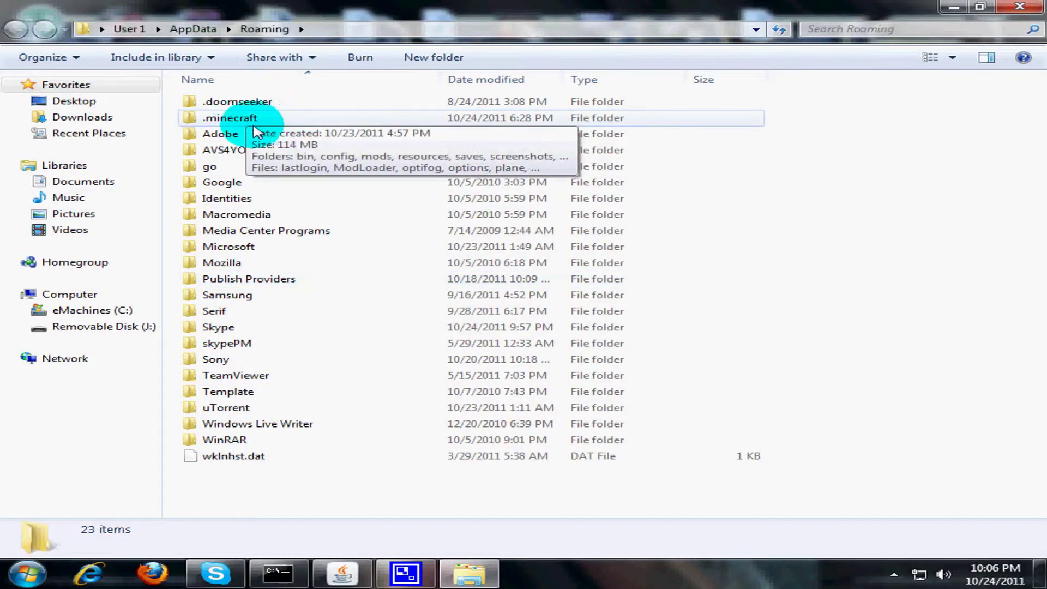
# Step: Go into the .minecraft folder and open its bin subfolder
pyautogui.doubleClick(231, 121)
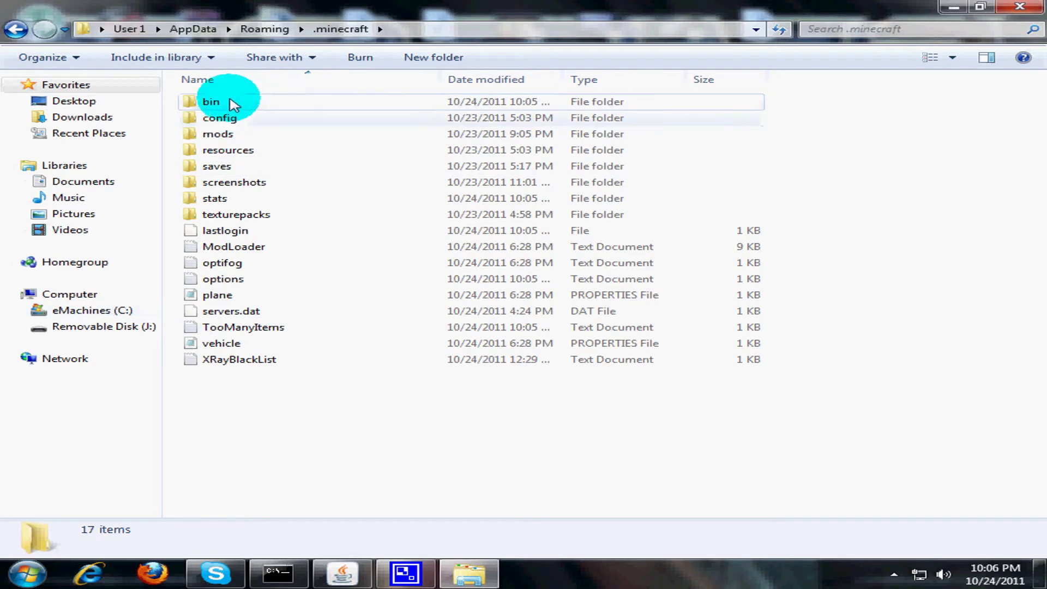
pyautogui.click(212, 104)
pyautogui.doubleClick(212, 103)
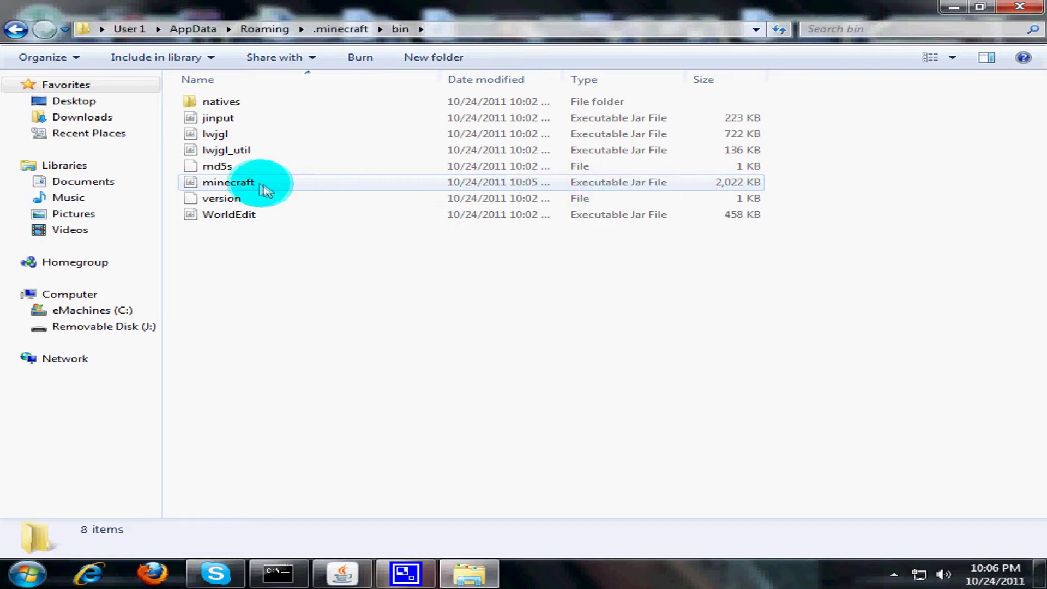
# Step: Open the minecraft jar file in the bin folder with WinRAR archiver
pyautogui.rightClick(262, 189)
pyautogui.click(258, 183)
pyautogui.rightClick(267, 186)
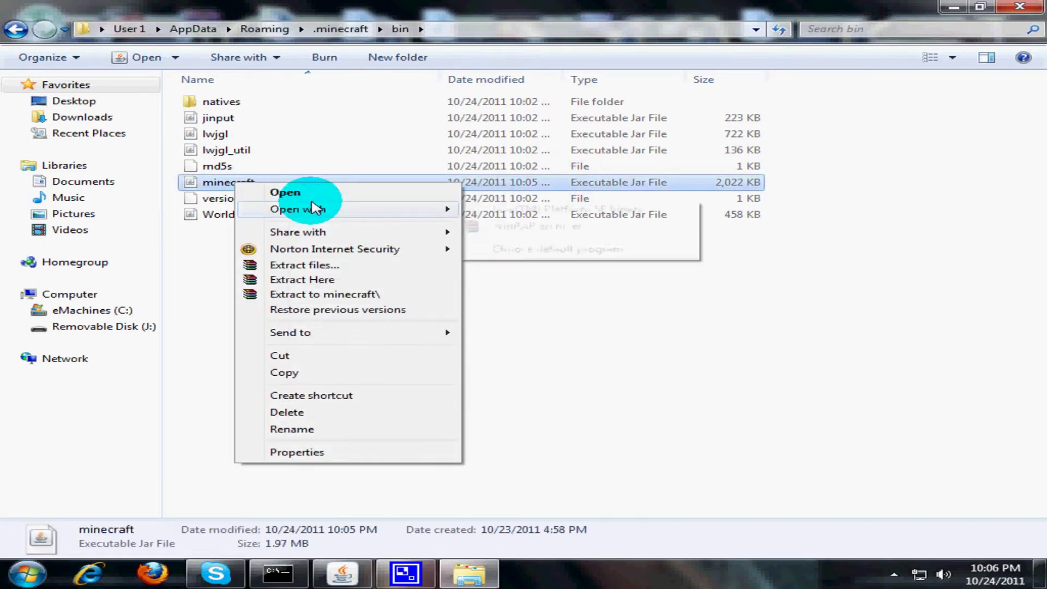
pyautogui.moveTo(308, 209)
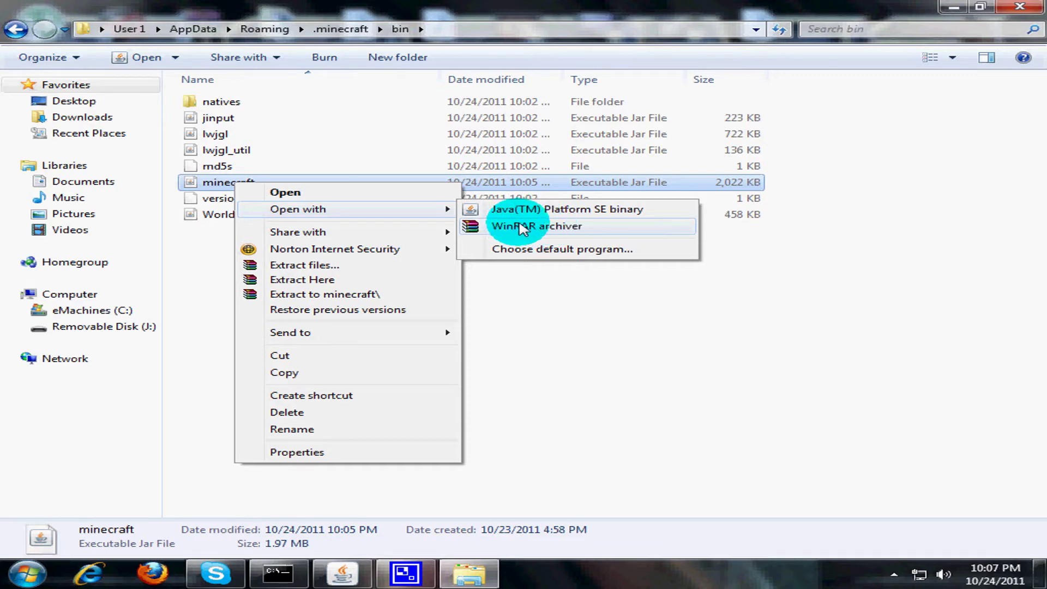
pyautogui.click(522, 227)
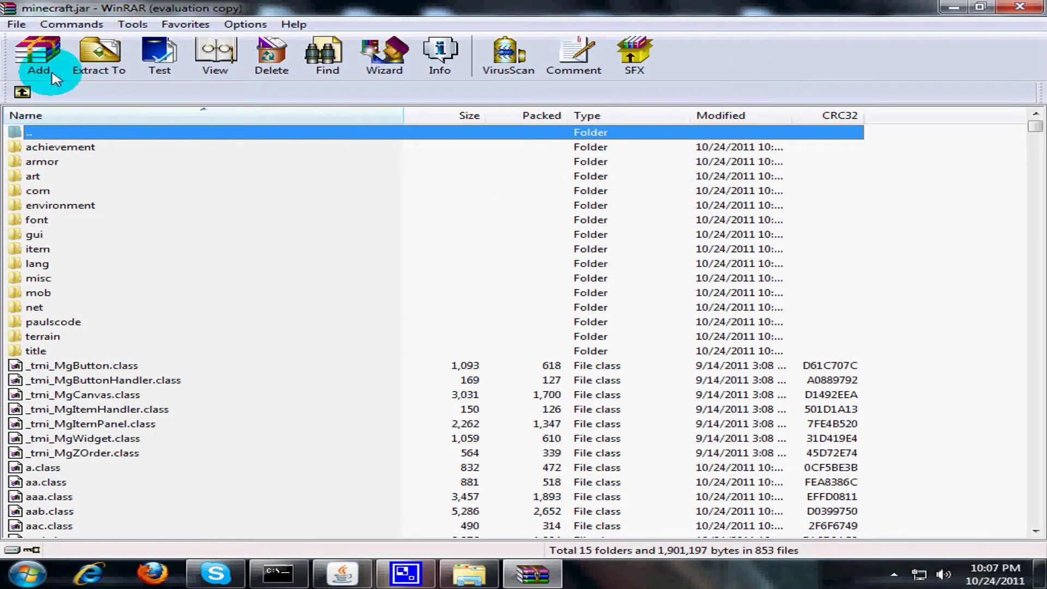
# Step: Open splashes.txt from the archive's title folder and maximize its Notepad window
pyautogui.click(661, 216)
pyautogui.scroll(-1, 331, 133)
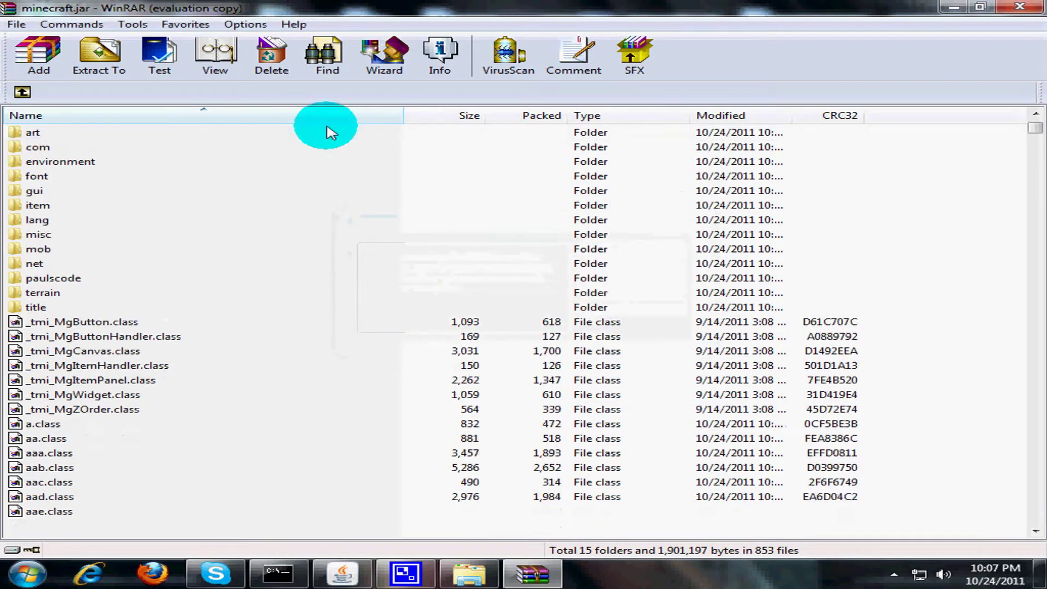
pyautogui.scroll(-19, 141, 316)
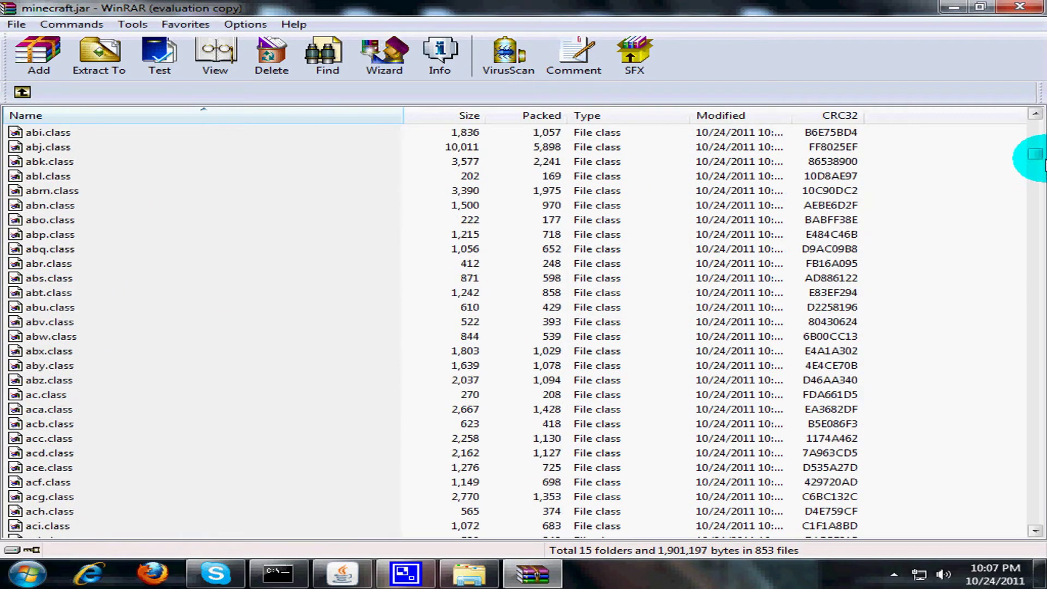
pyautogui.moveTo(1036, 155); pyautogui.dragTo(1031, 118)
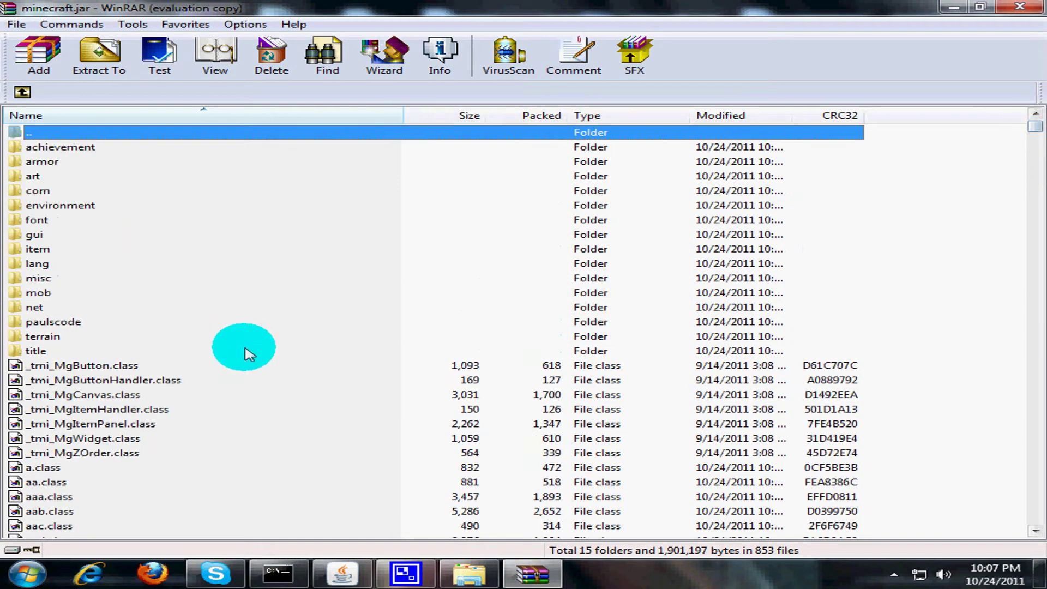
pyautogui.doubleClick(34, 352)
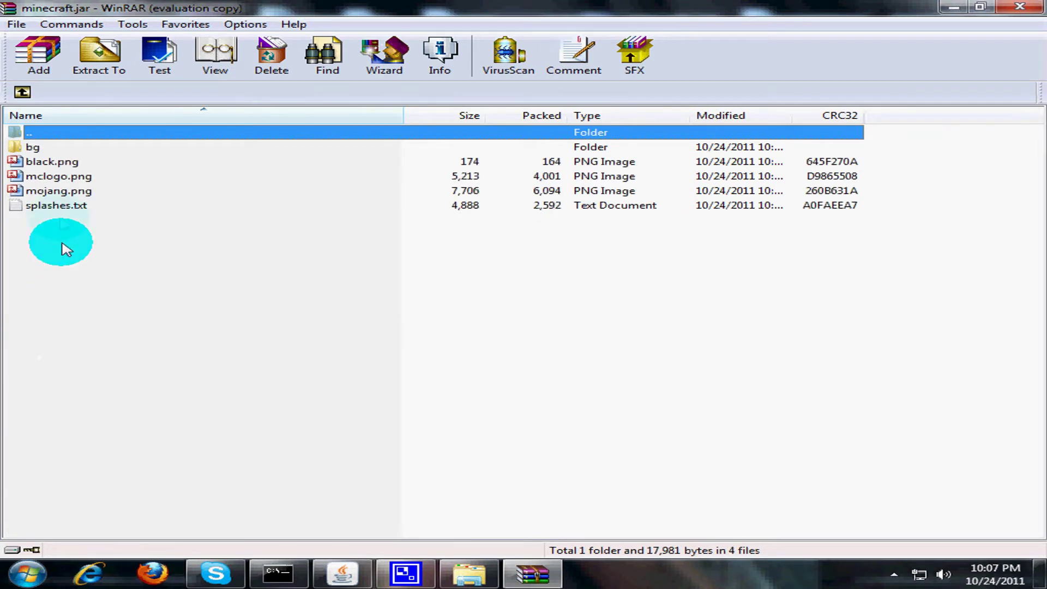
pyautogui.rightClick(62, 205)
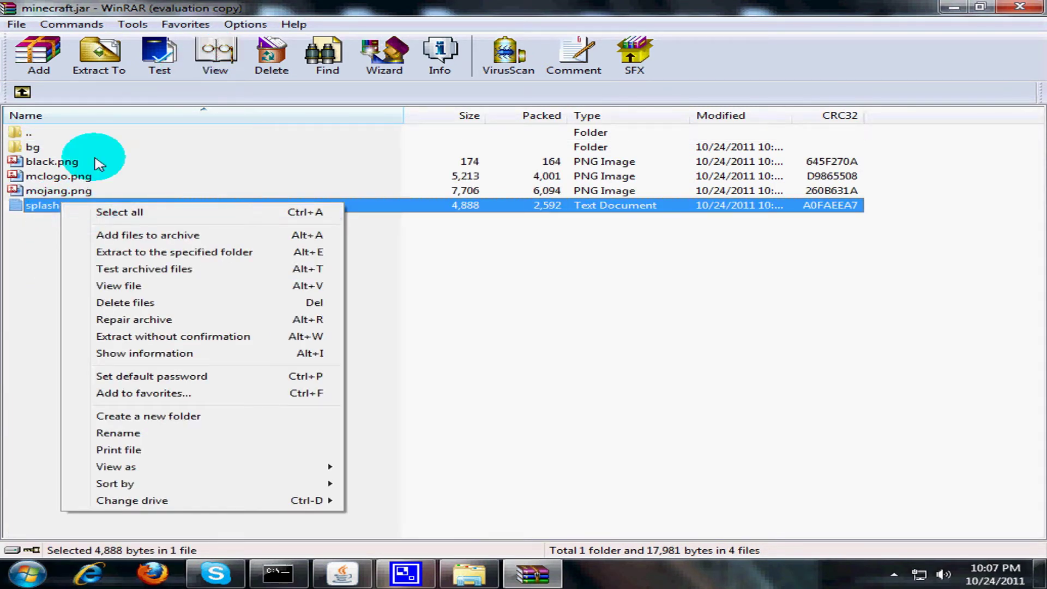
pyautogui.doubleClick(42, 205)
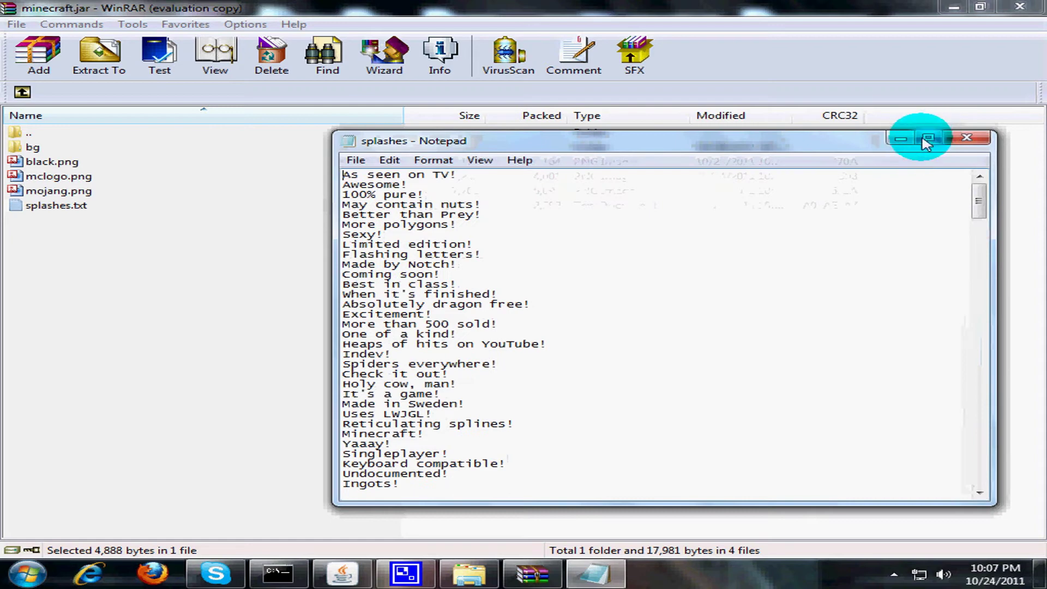
pyautogui.click(927, 139)
# Step: Read through the splash lines to the end of the file and try adding a word after "Also try Braid!"
pyautogui.scroll(-20, 234, 245)
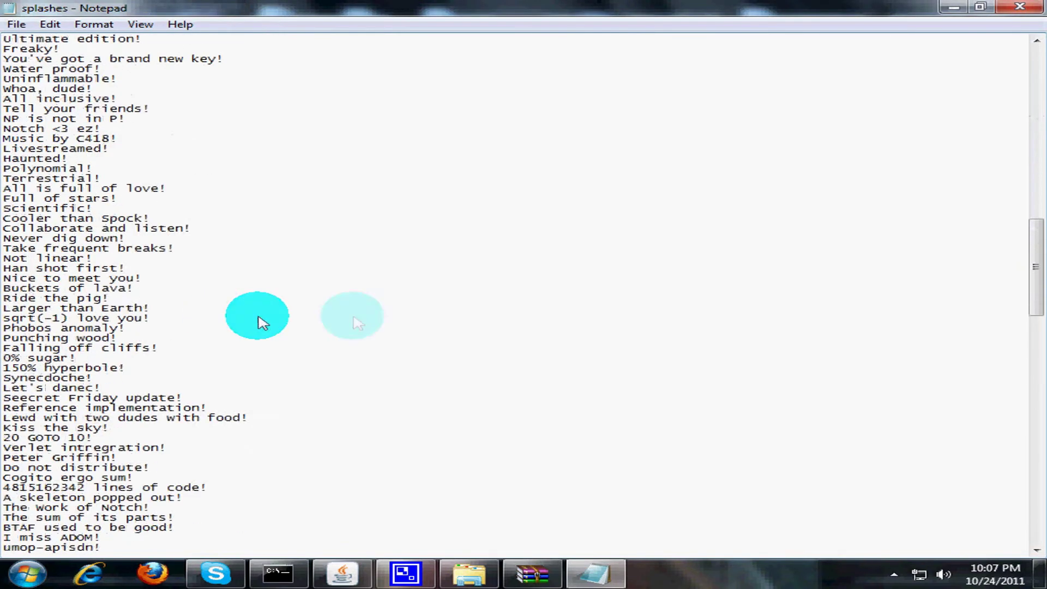
pyautogui.scroll(-20, 355, 321)
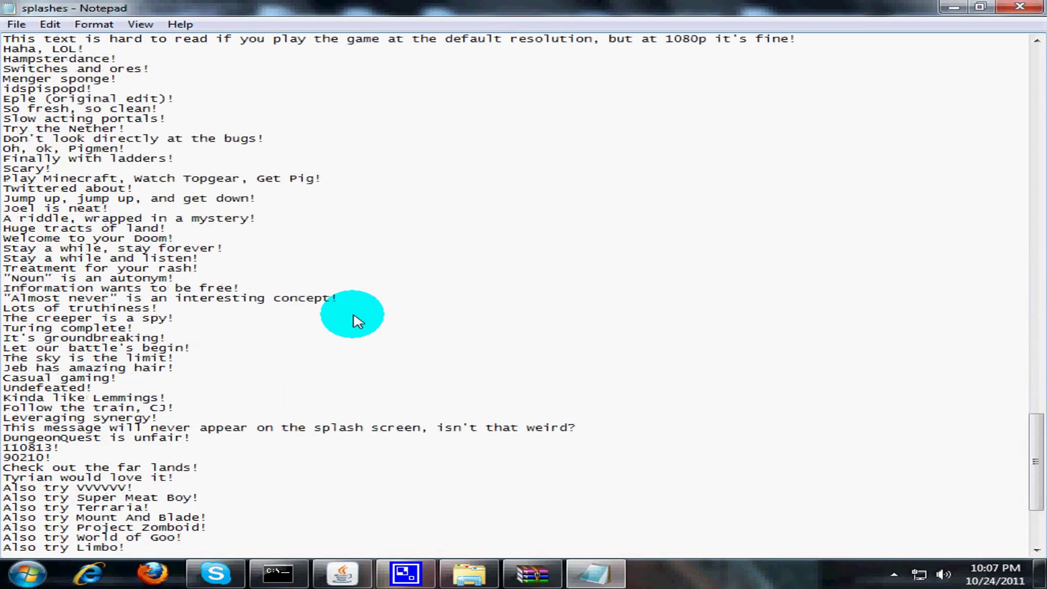
pyautogui.scroll(-6, 355, 320)
pyautogui.scroll(5, 355, 321)
pyautogui.scroll(-1, 355, 320)
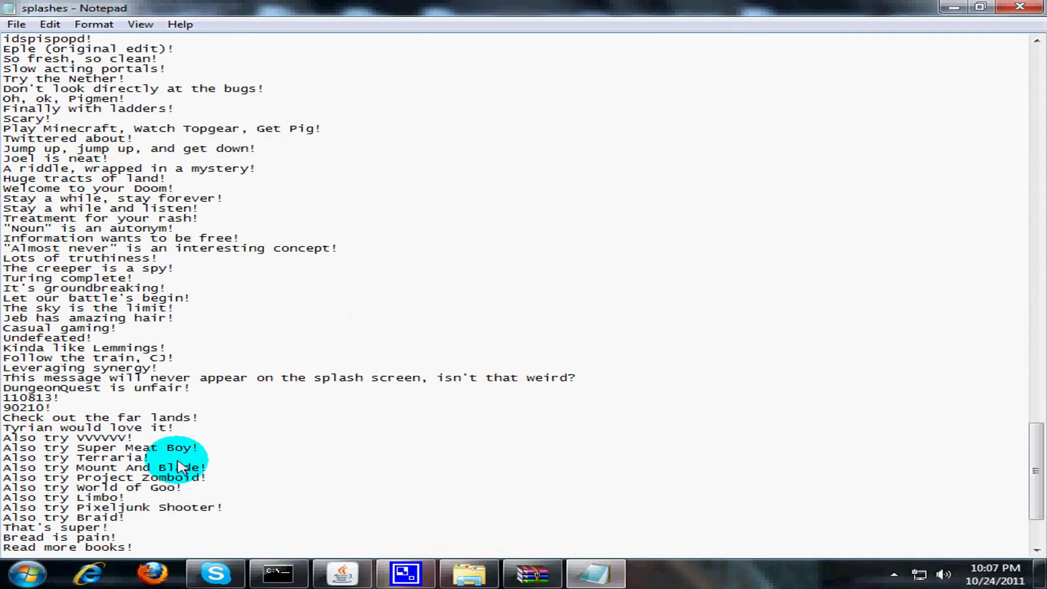
pyautogui.scroll(-1, 263, 444)
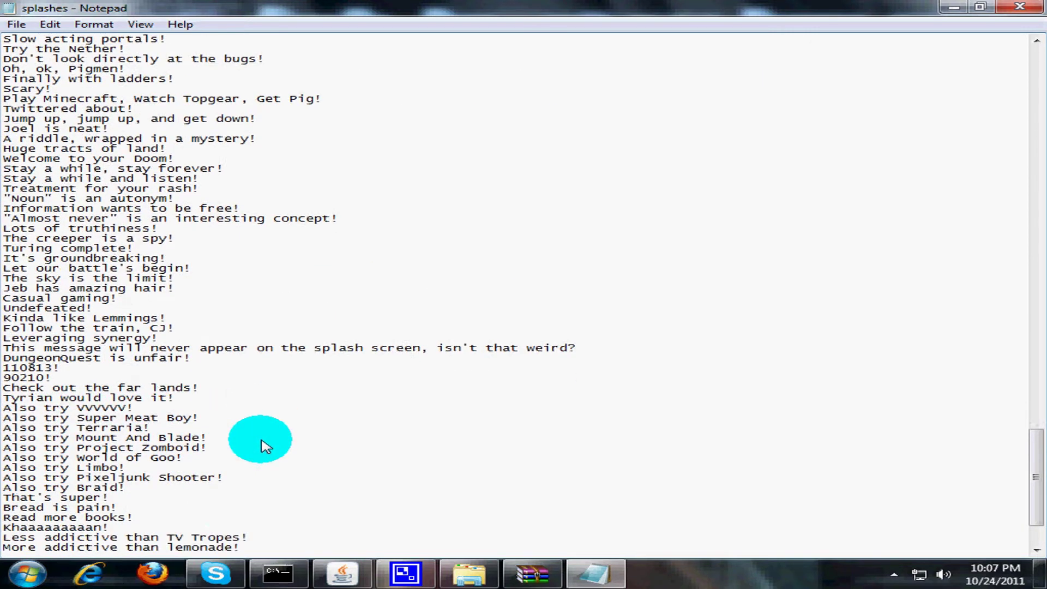
pyautogui.scroll(-3, 263, 444)
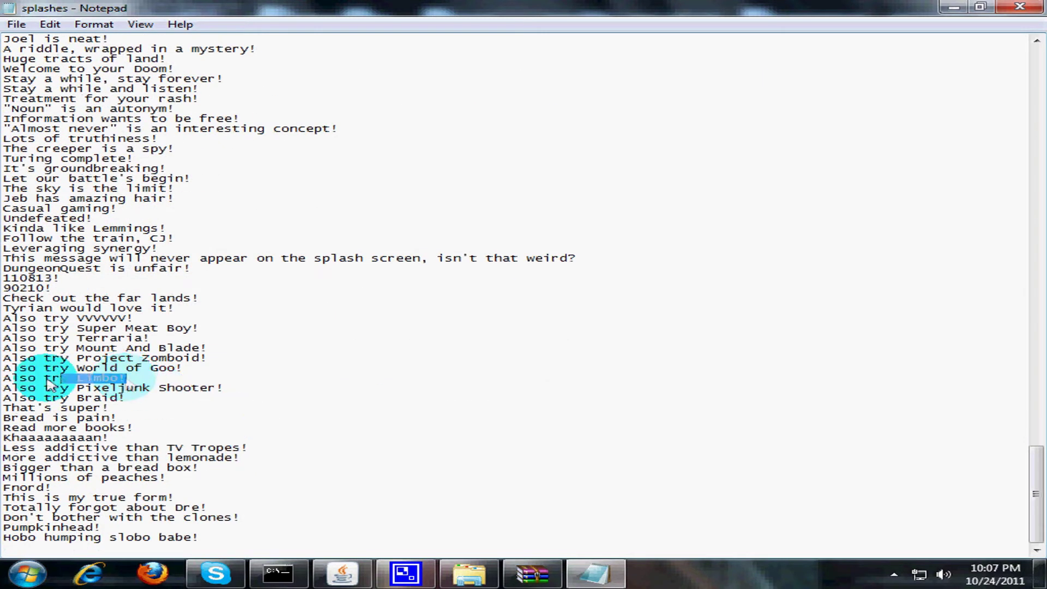
pyautogui.moveTo(126, 398); pyautogui.dragTo(70, 402)
pyautogui.click(174, 400)
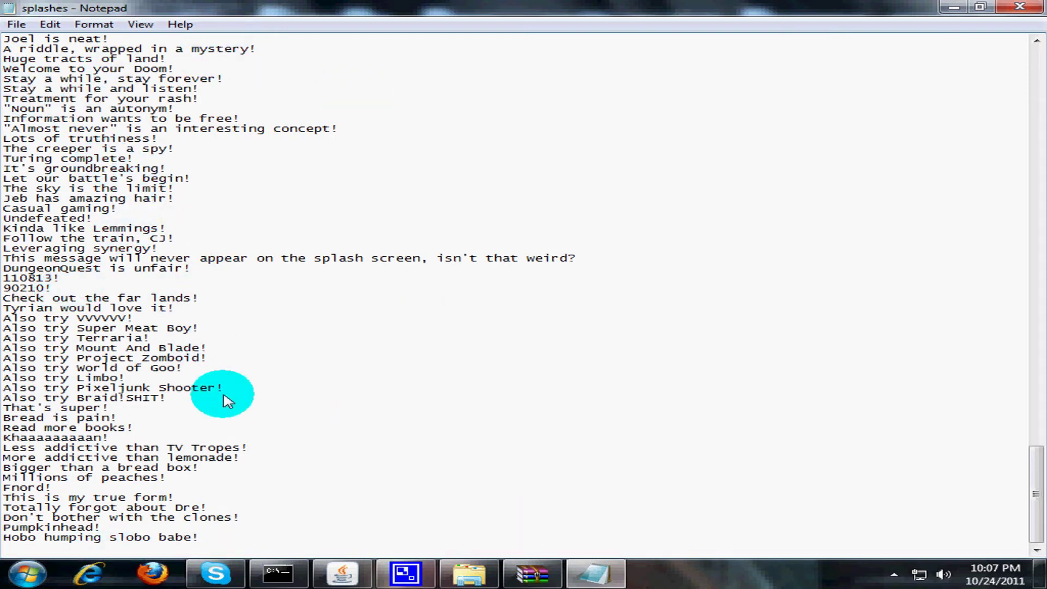
# Step: Replace all splash text with four lines: "COCK!", the player's username plus "!", "SUBSCRBIE!" and "dick 2 asshole!"
pyautogui.moveTo(200, 538); pyautogui.dragTo(2, 22)
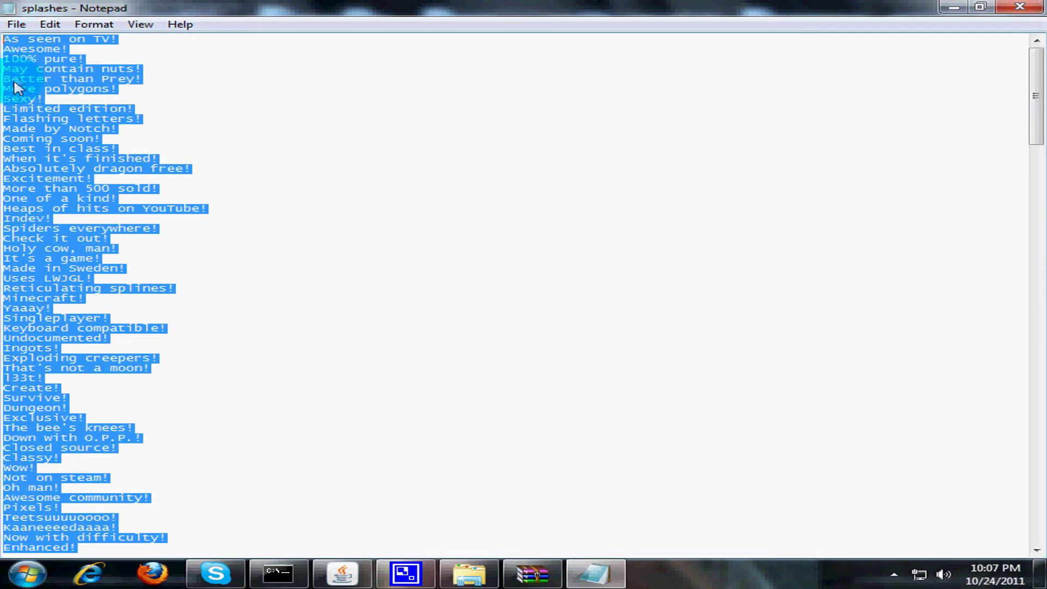
pyautogui.rightClick(12, 86)
pyautogui.click(60, 130)
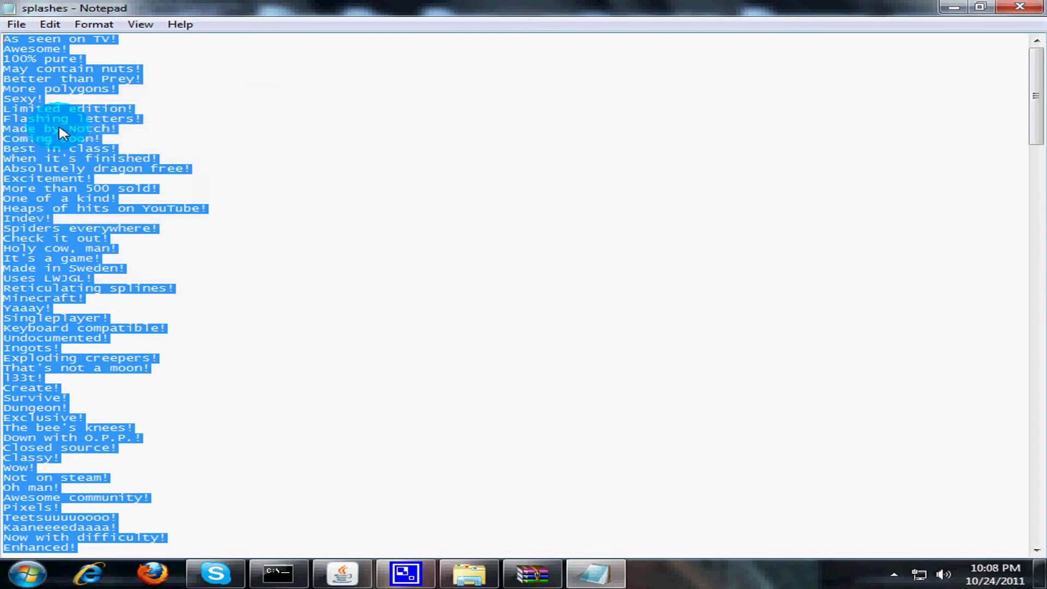
pyautogui.press('Delete')
pyautogui.click(59, 88)
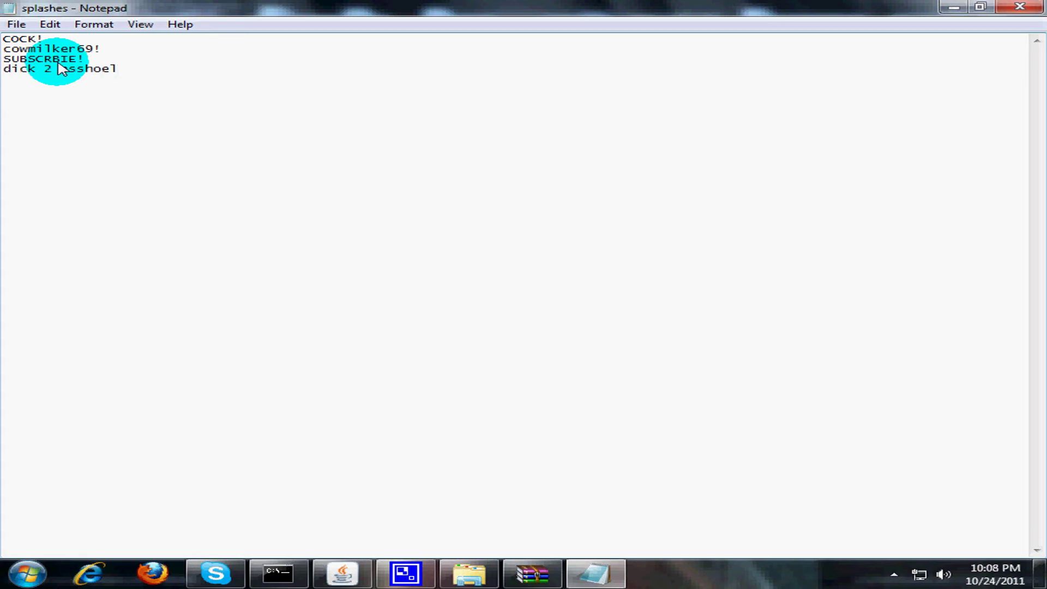
# Step: Save and close splashes.txt, update it in the minecraft.jar archive, and close the archive and folder windows
pyautogui.click(1020, 7)
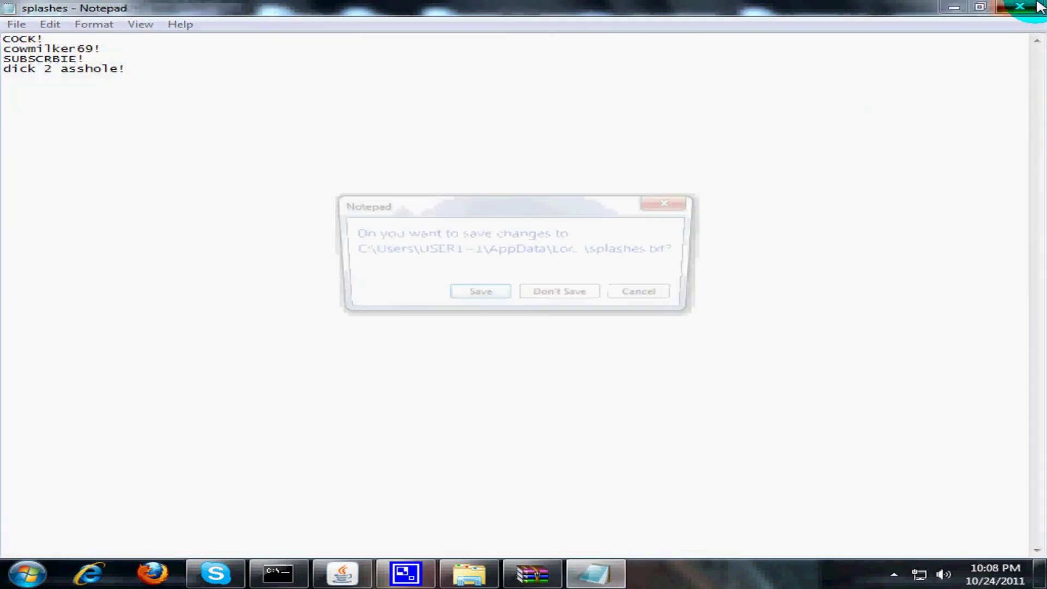
pyautogui.click(476, 299)
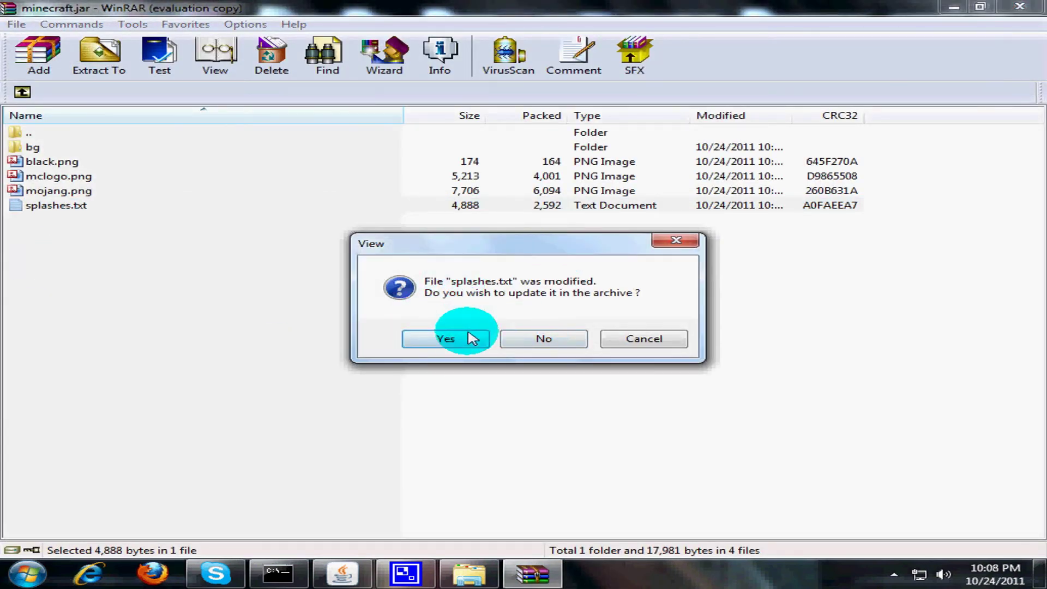
pyautogui.click(467, 339)
pyautogui.click(1039, 5)
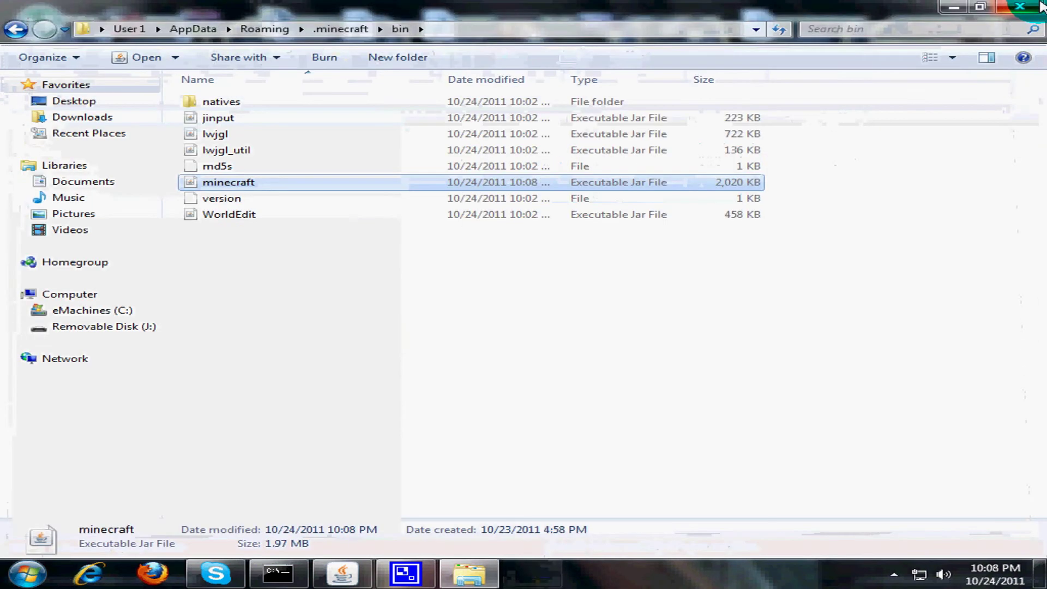
pyautogui.click(1007, 6)
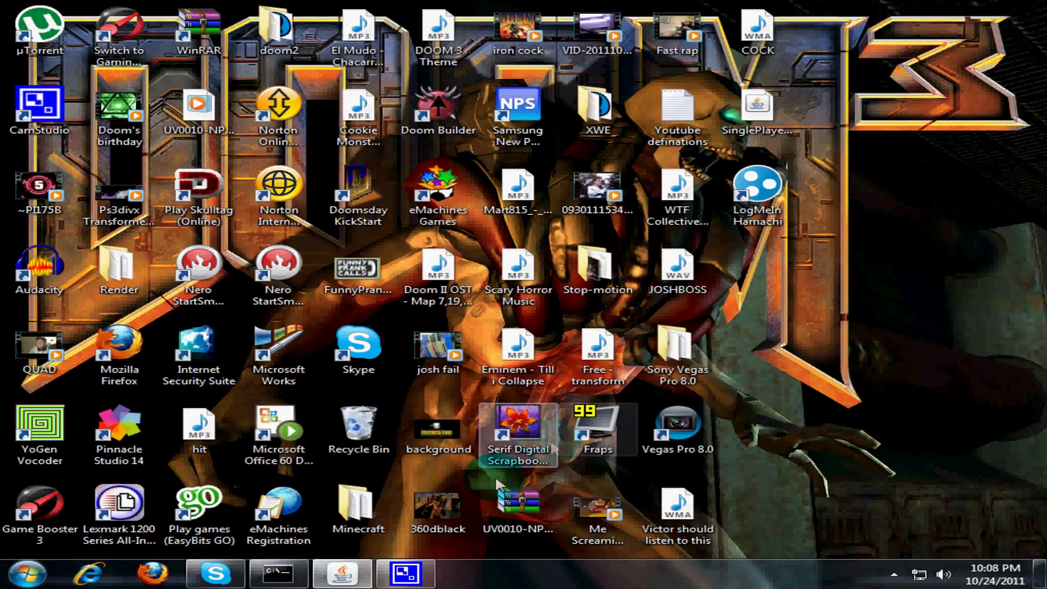
# Step: Launch the Minecraft application from the Minecraft folder on the desktop and close the folder window
pyautogui.click(364, 518)
pyautogui.doubleClick(359, 519)
pyautogui.click(196, 201)
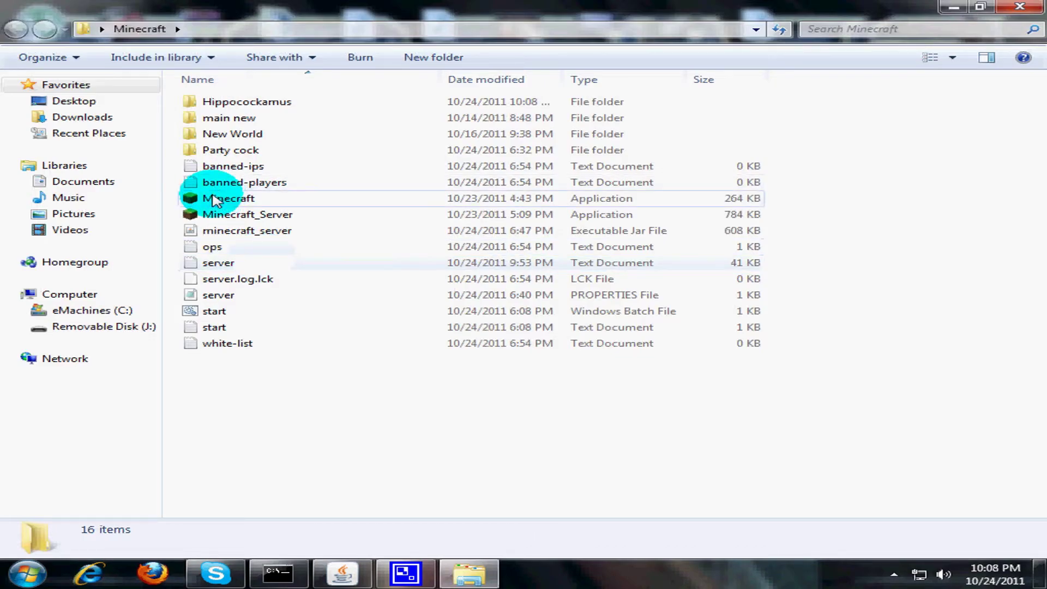
pyautogui.rightClick(214, 199)
pyautogui.click(275, 141)
pyautogui.click(1020, 6)
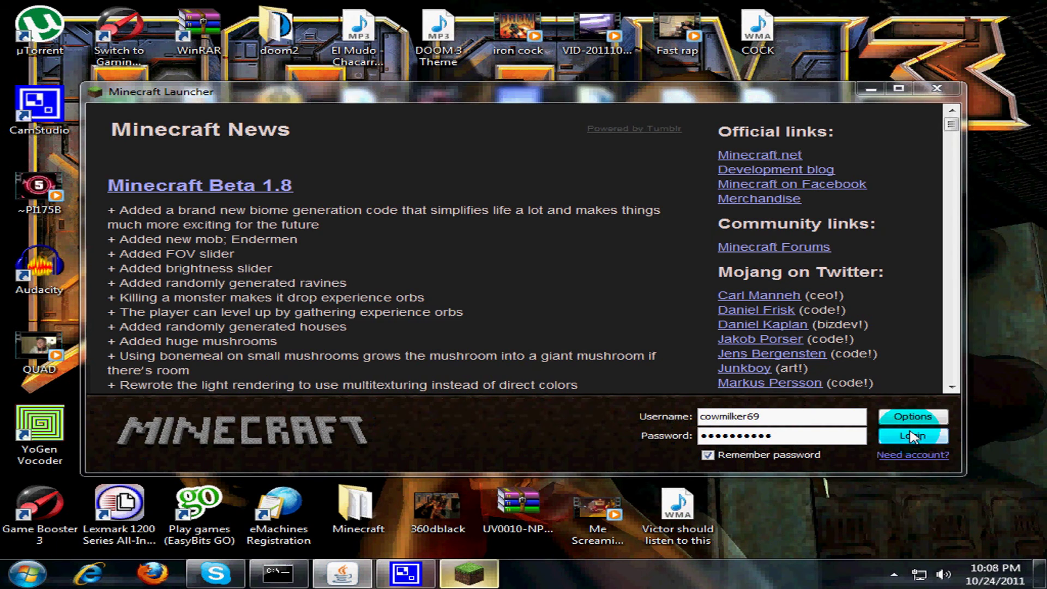
# Step: Log in to Minecraft with the remembered account details and maximize the game window
pyautogui.click(909, 428)
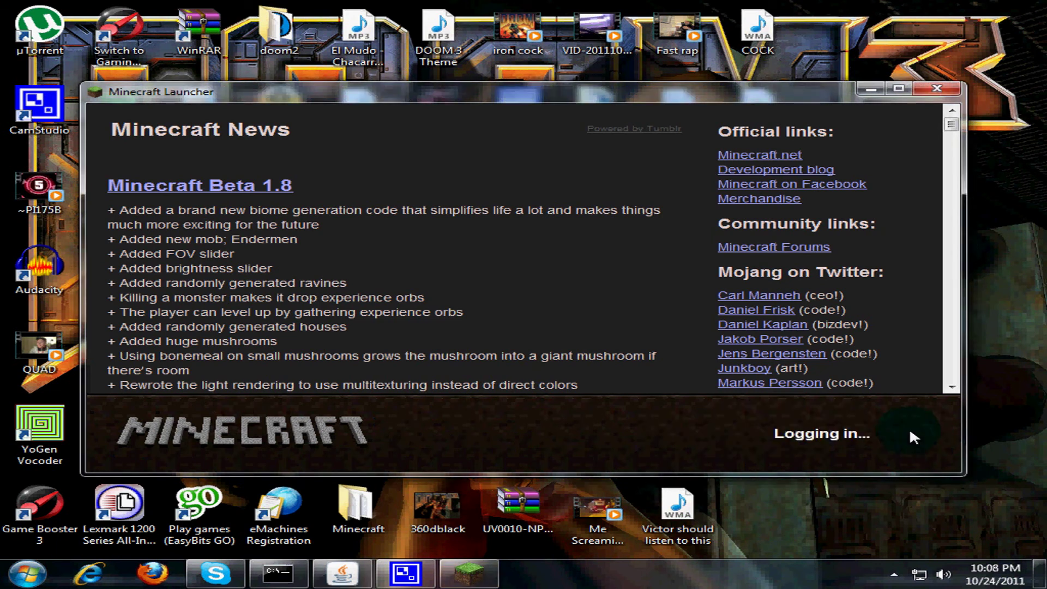
pyautogui.click(896, 443)
pyautogui.click(898, 89)
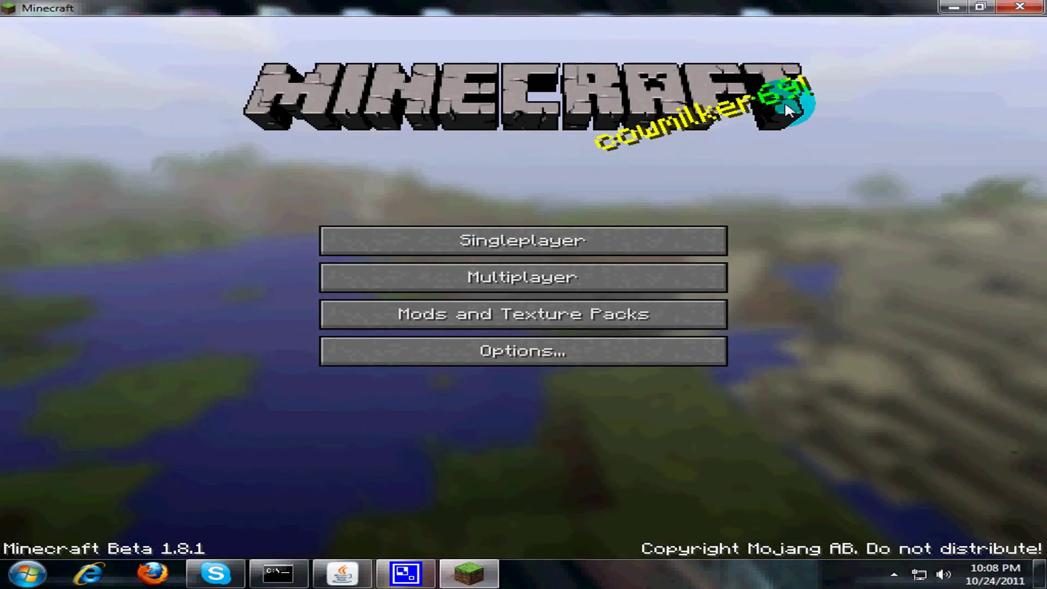
# Step: Check the title screen's splash text repeatedly by entering and leaving the Singleplayer, Options and Multiplayer screens
pyautogui.click(552, 258)
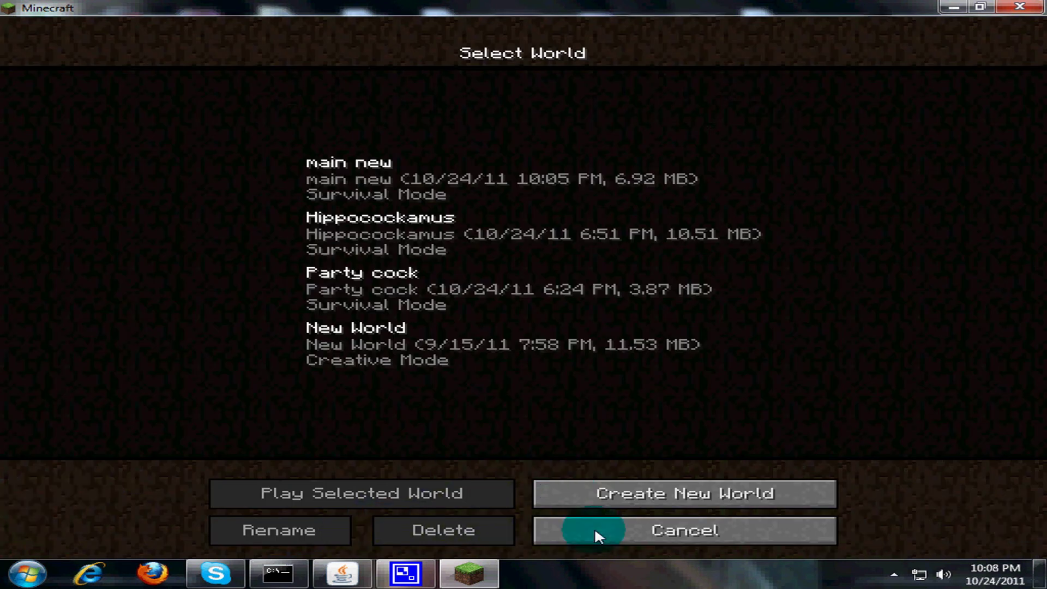
pyautogui.click(595, 531)
pyautogui.click(466, 347)
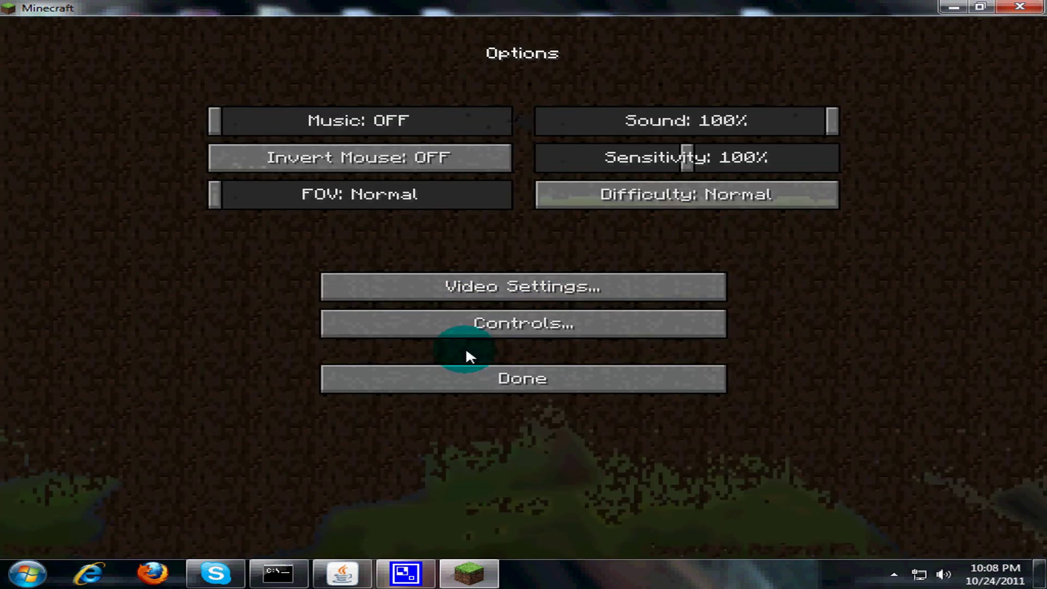
pyautogui.click(516, 371)
pyautogui.click(517, 286)
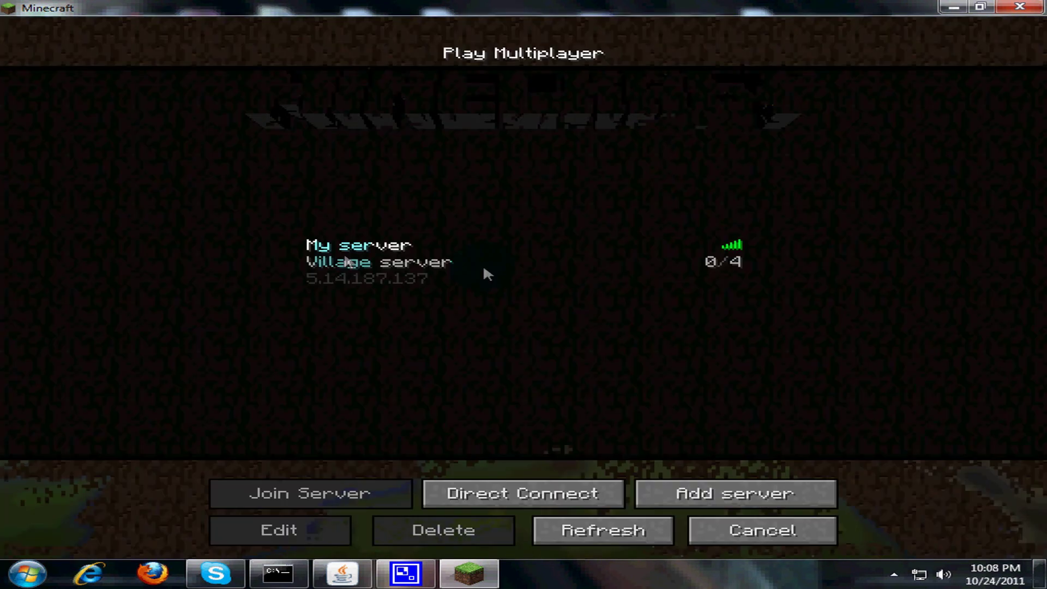
pyautogui.click(483, 267)
pyautogui.doubleClick(463, 264)
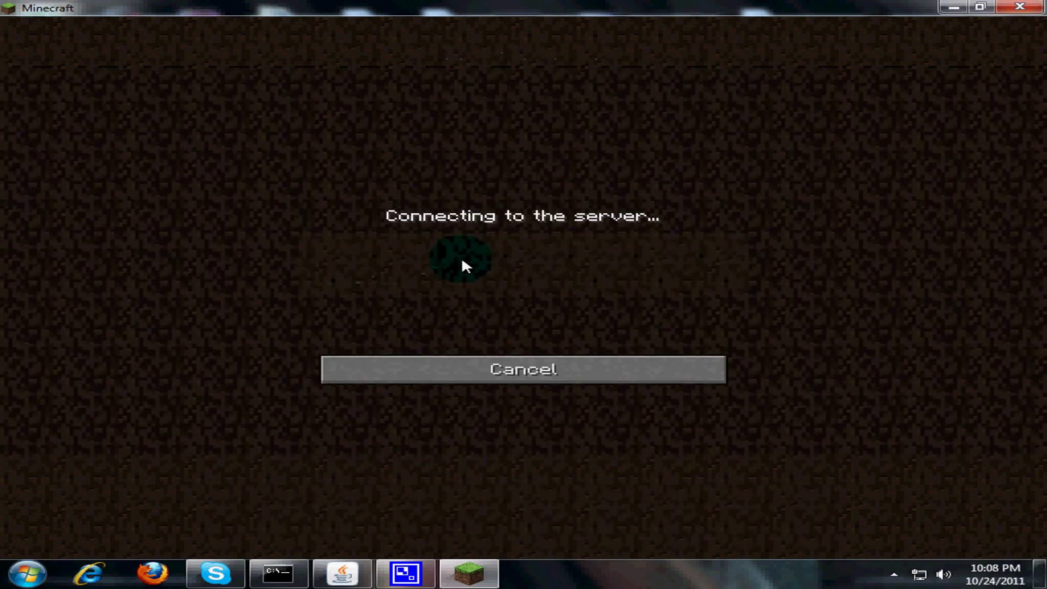
pyautogui.click(493, 373)
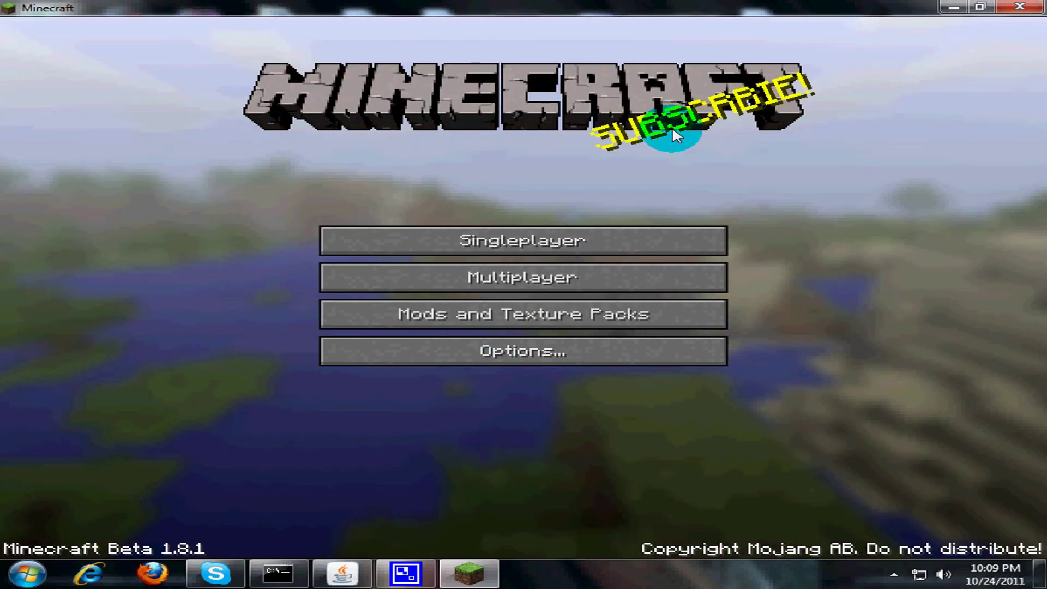